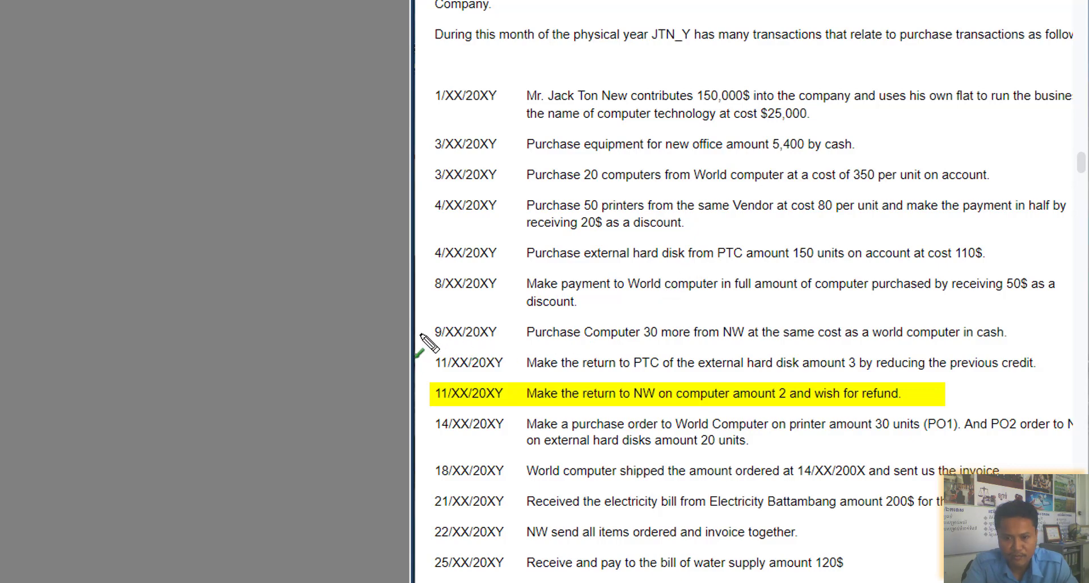
left_click_drag(418, 332, 434, 331)
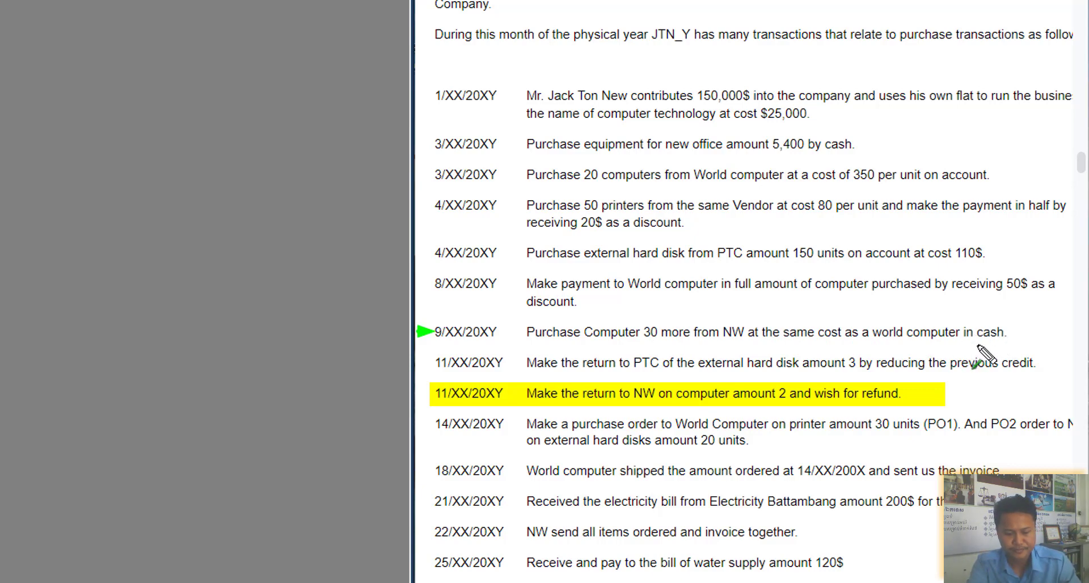
mouse_move(926, 333)
left_mouse_down()
mouse_move(903, 334)
mouse_move(1013, 333)
left_mouse_up()
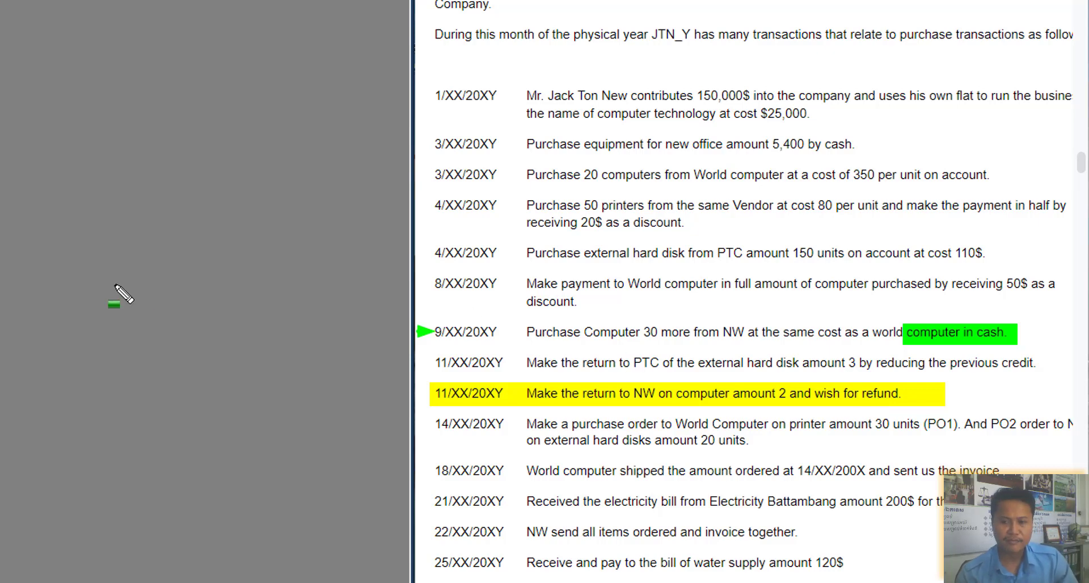
key("e")
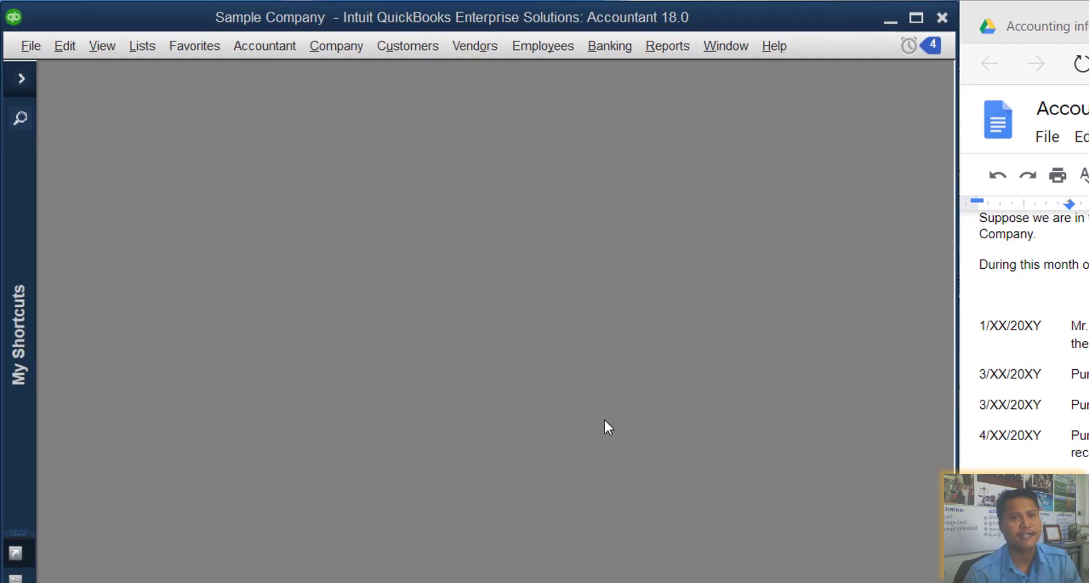
Start a vendor credit in Enter Bills and set its vendor to NW.
left_click(480, 51)
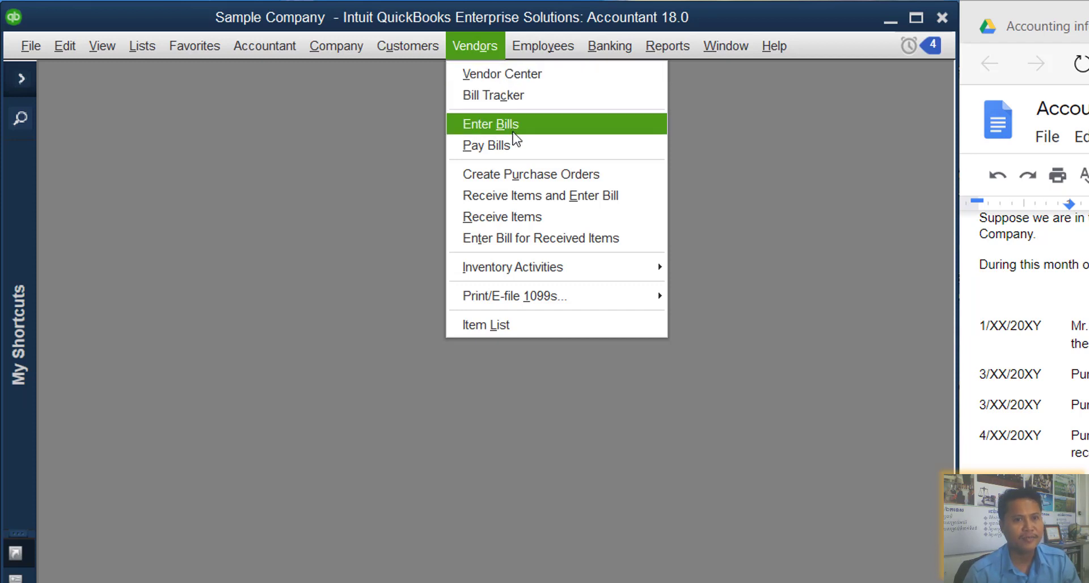
left_click(559, 131)
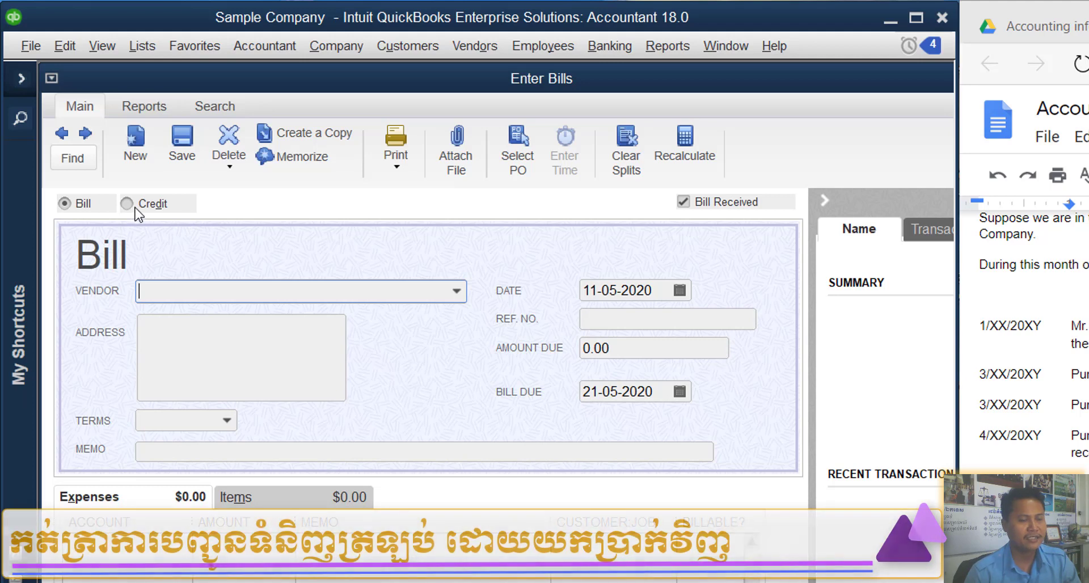
left_click(152, 209)
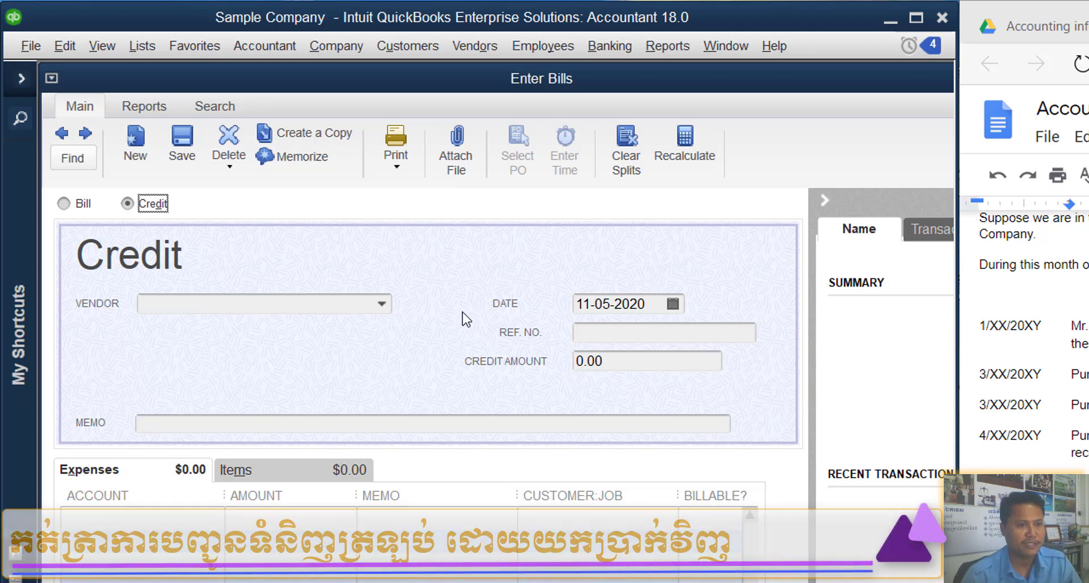
left_click(380, 306)
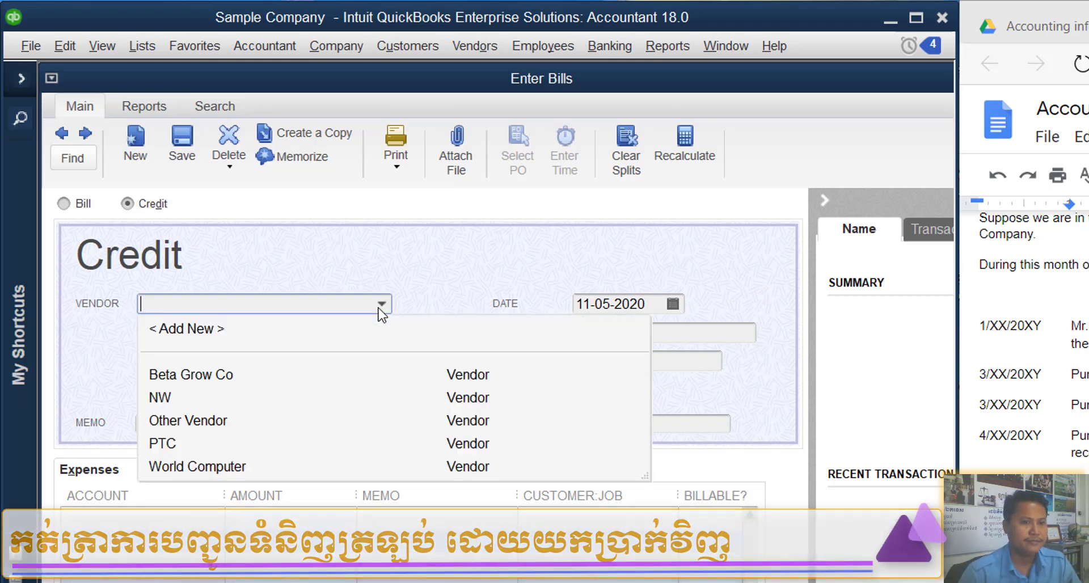
left_click(189, 399)
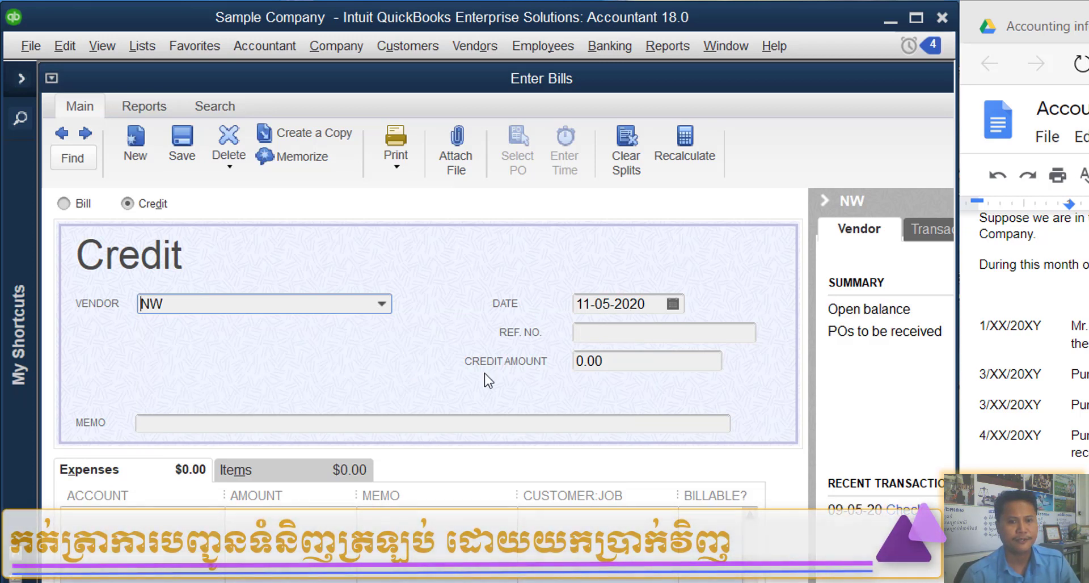
left_click(603, 304)
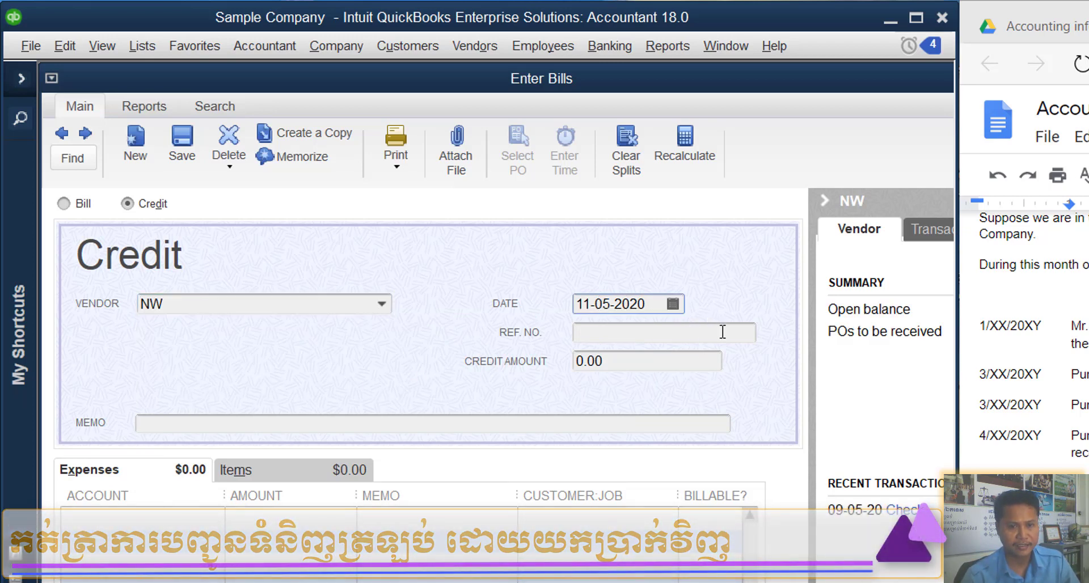
left_click(723, 333)
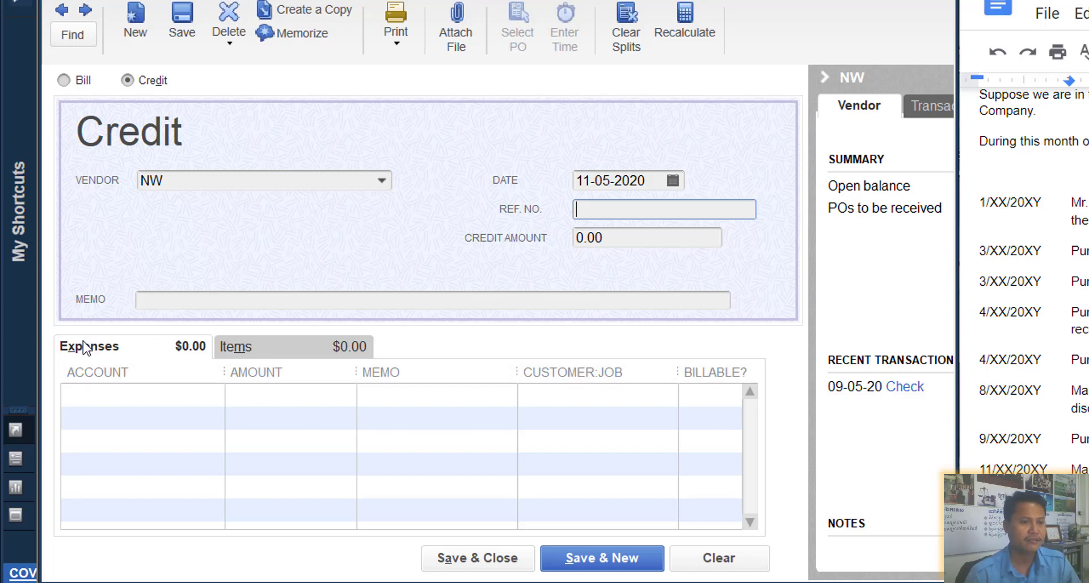
Add the item "Dell, laptop,inspire 8546" to the credit with a quantity of 2.
left_click(237, 347)
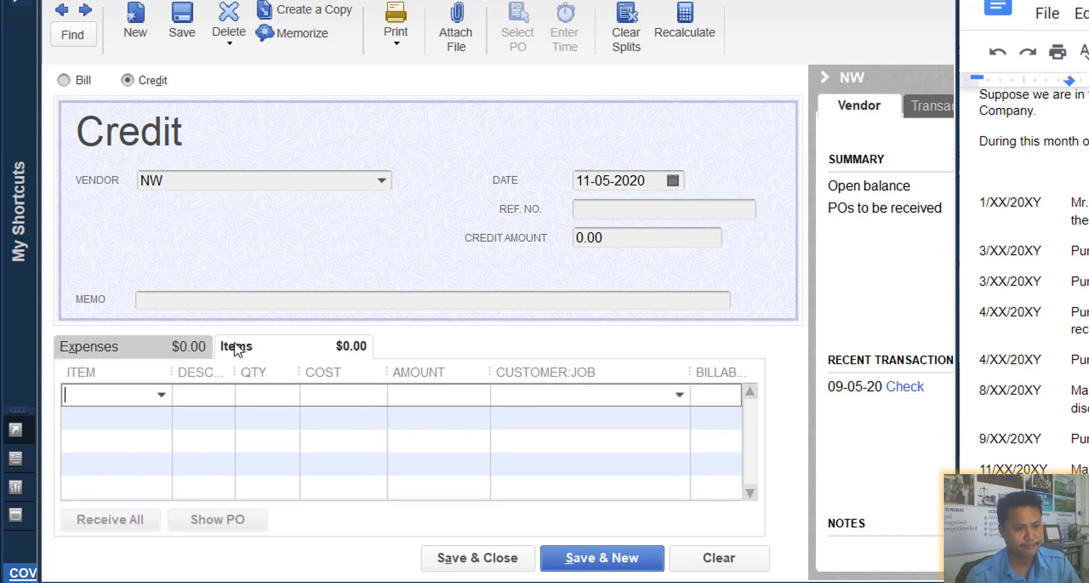
left_click(162, 395)
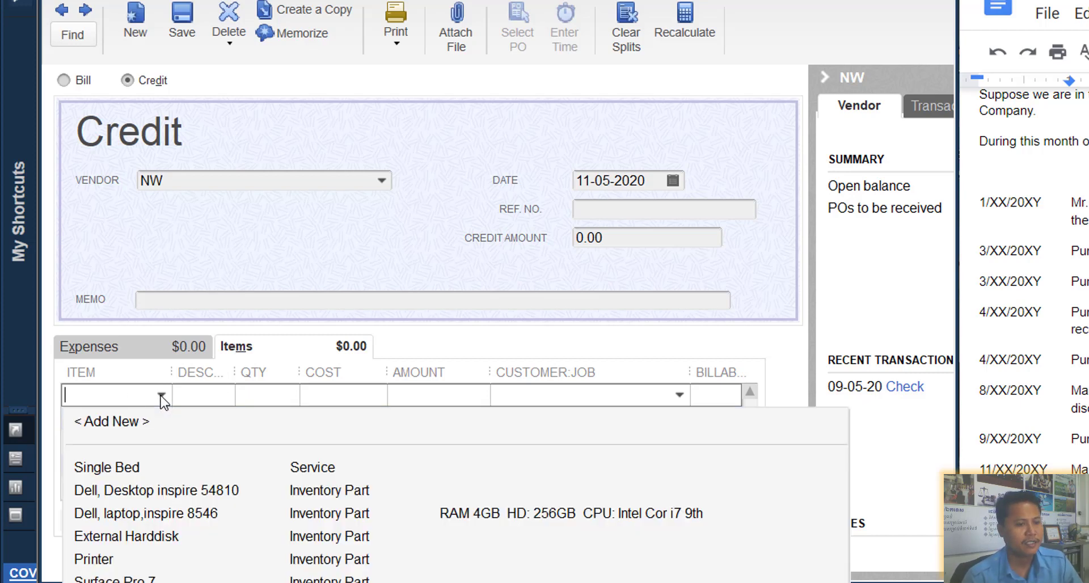
left_click(172, 515)
left_click(172, 515)
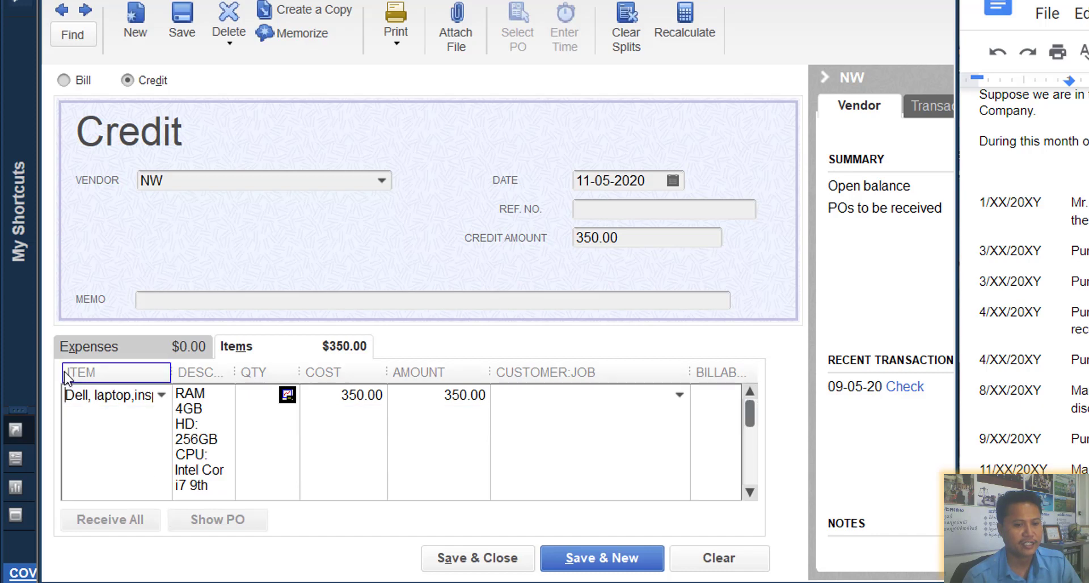
left_click(266, 392)
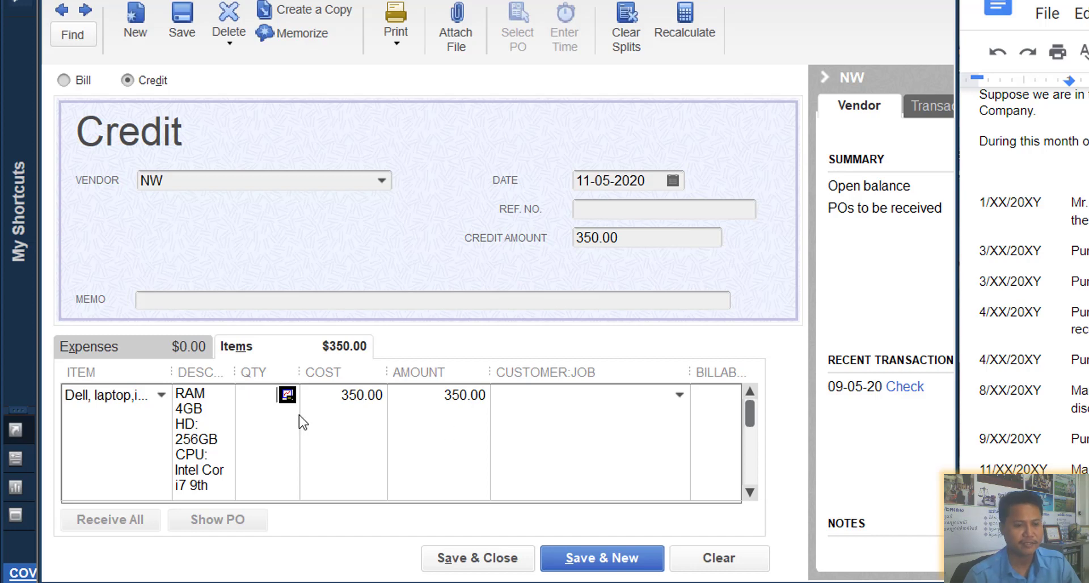
left_click(328, 396)
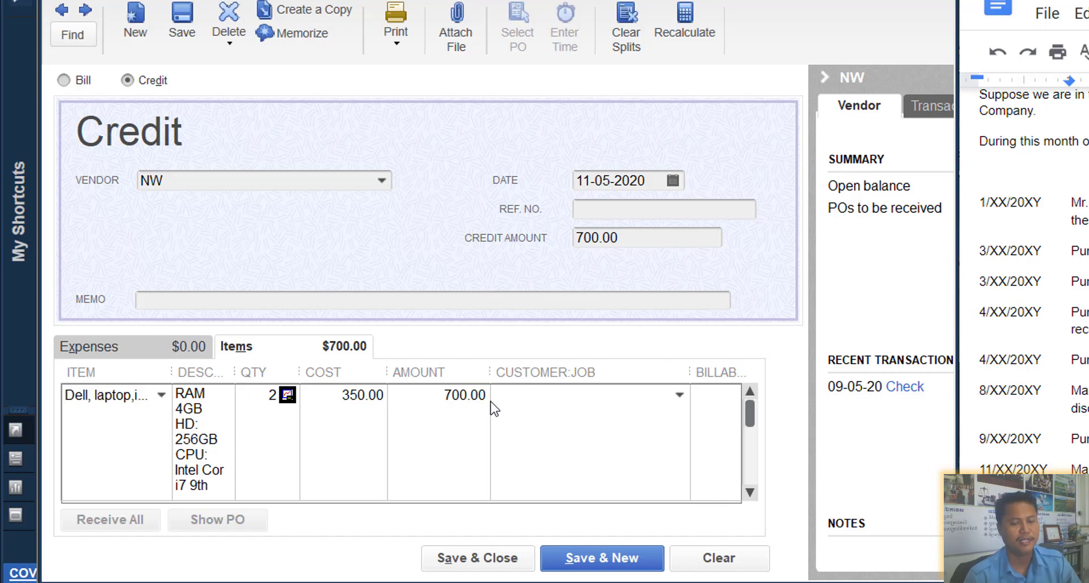
left_click(447, 406)
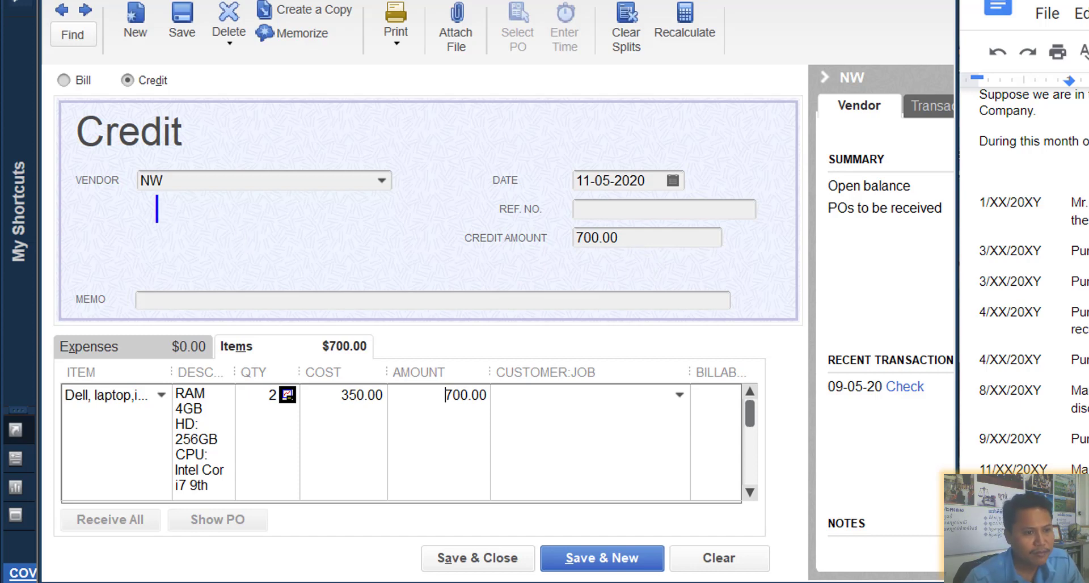
type("Dr")
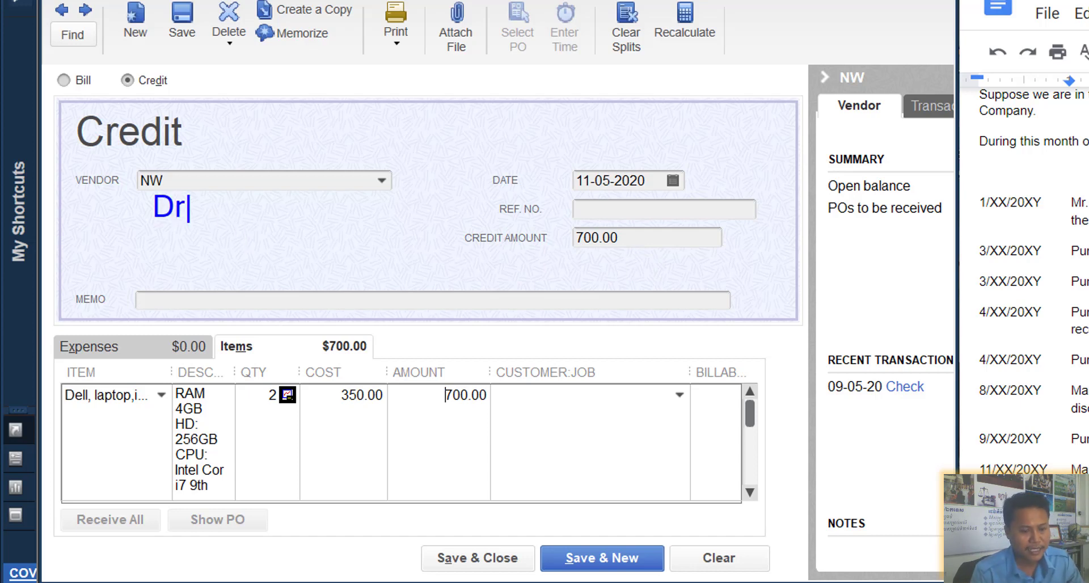
type(">")
key("BackSpace")
type(".Cash")
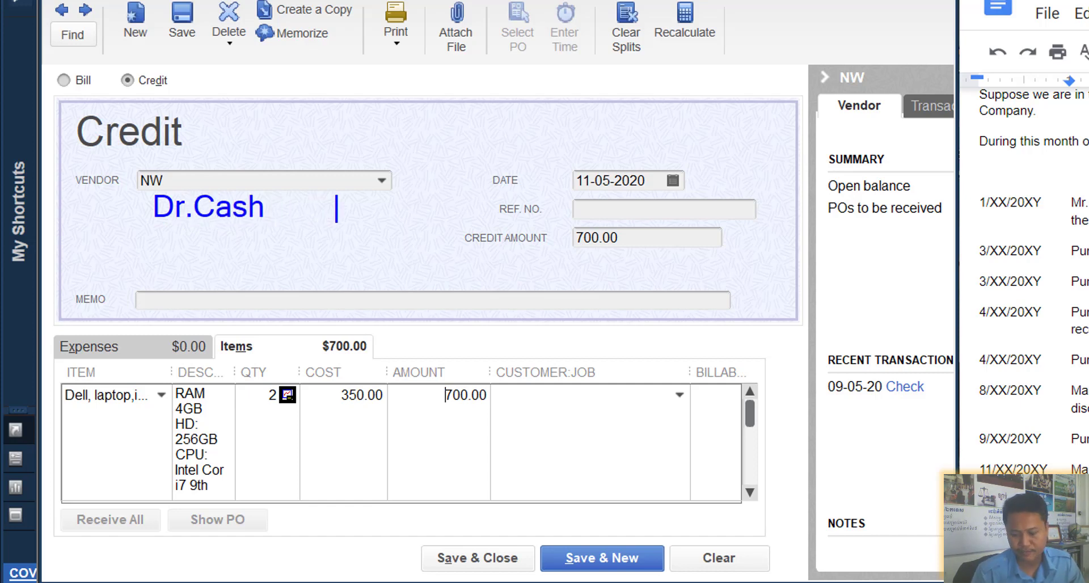
type("        7000")
key("BackSpace")
key("Return")
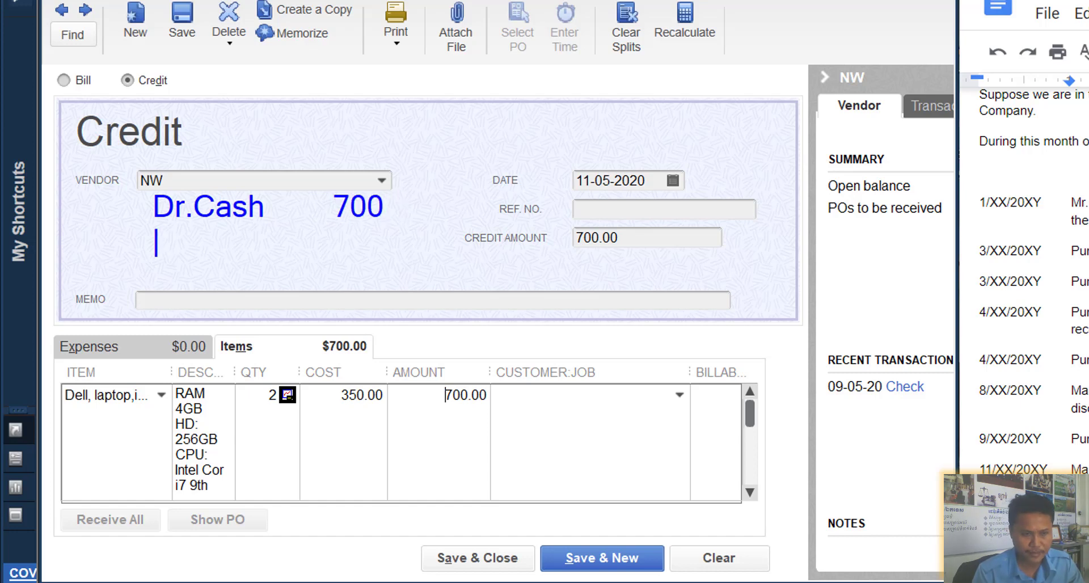
type("Cr.")
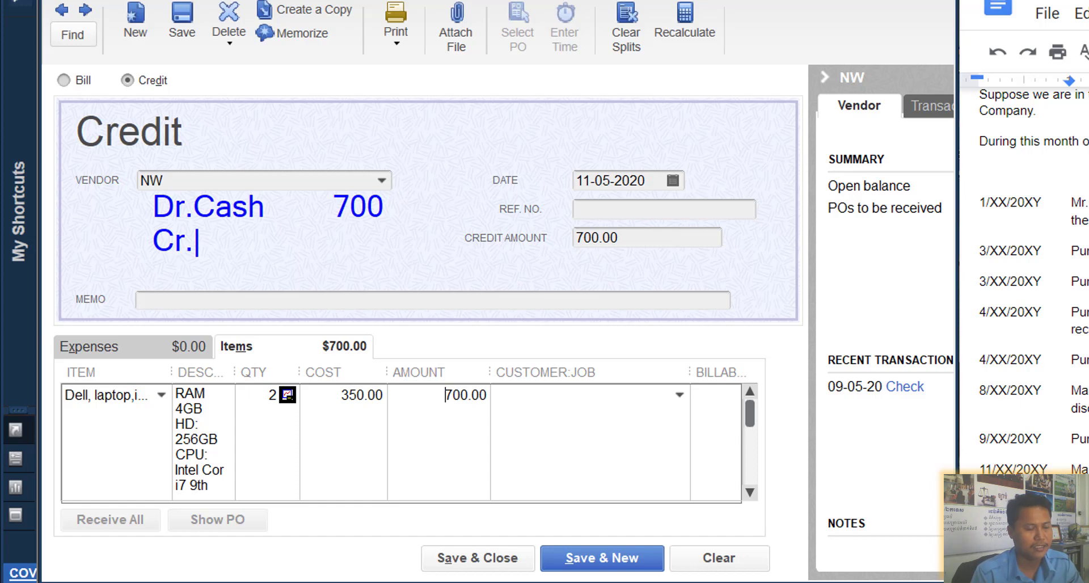
type("Inven")
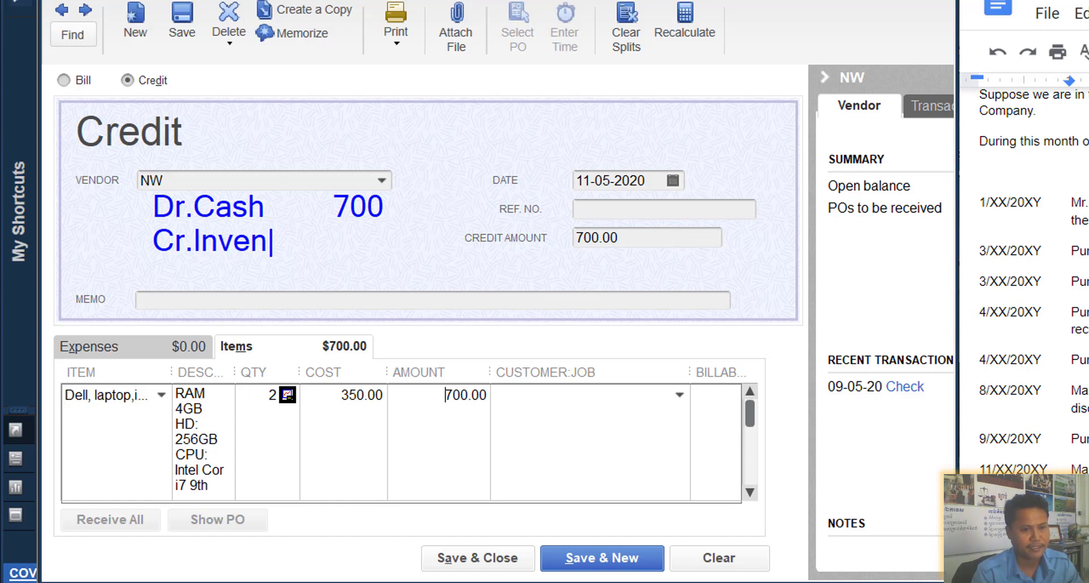
type("tory  ")
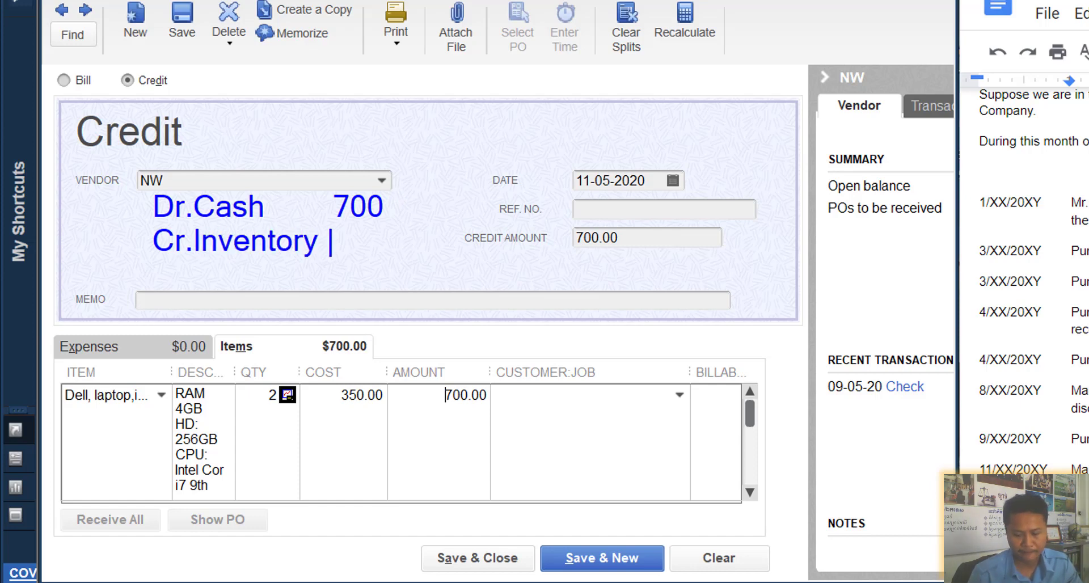
type("700")
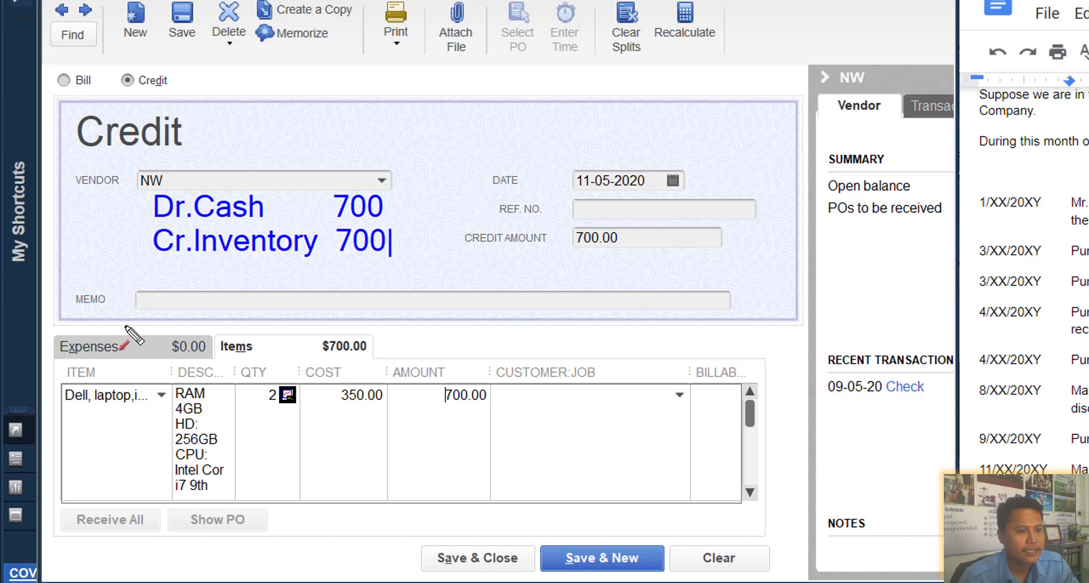
left_click_drag(147, 292, 117, 333)
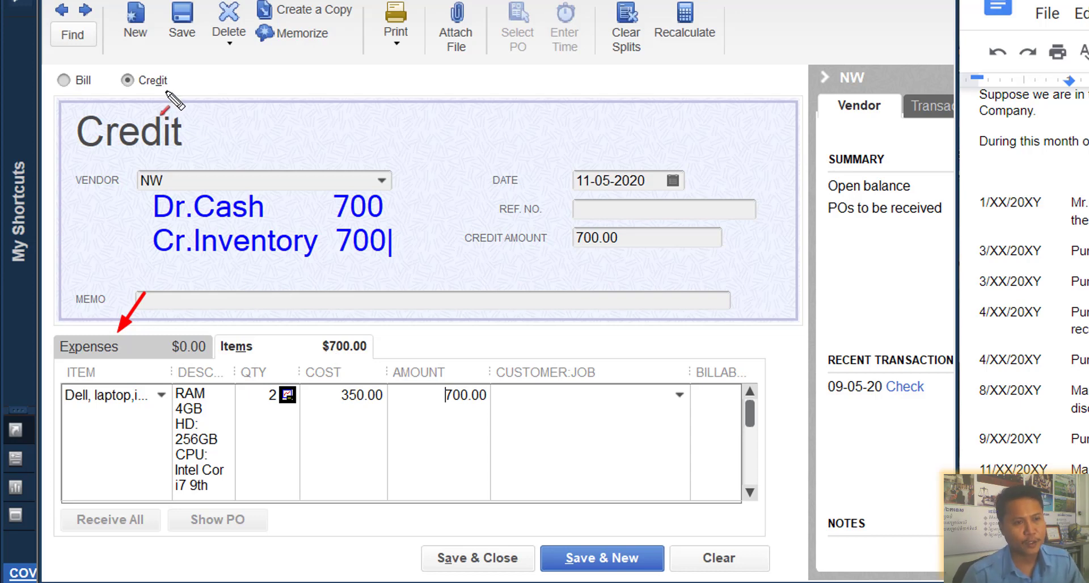
left_click_drag(205, 83, 173, 83)
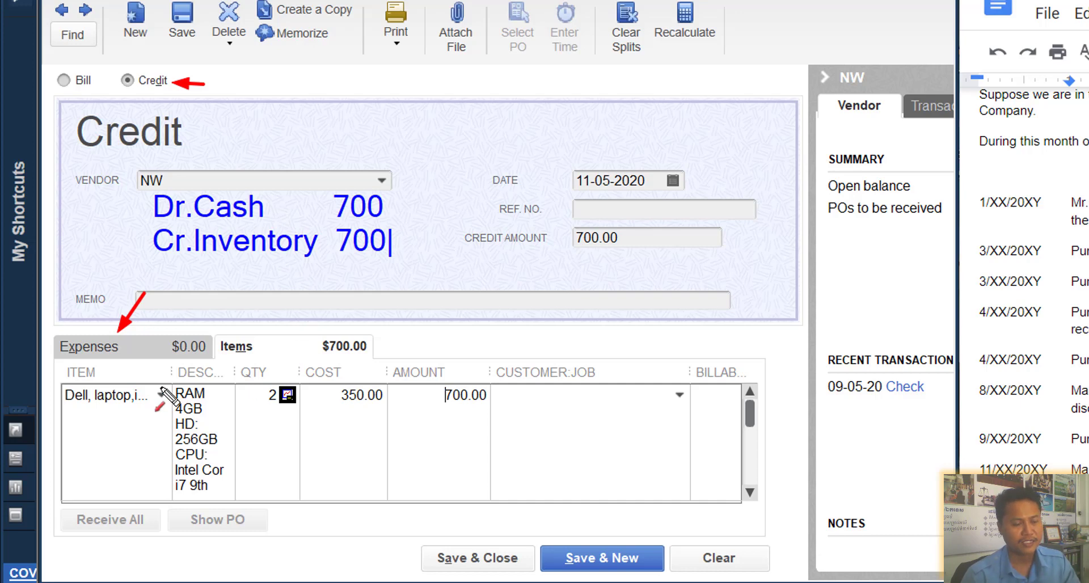
key("Escape")
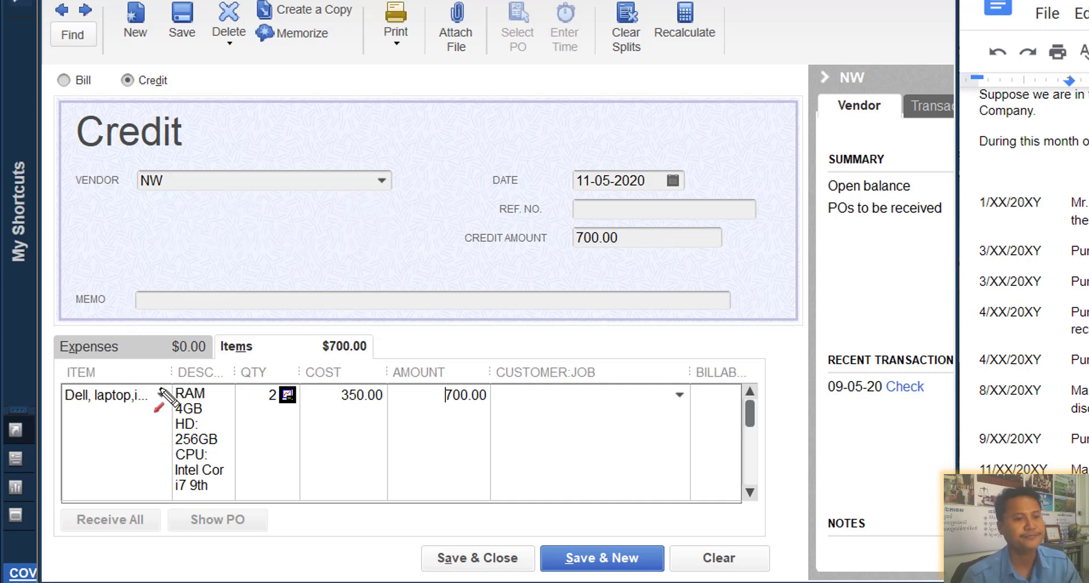
Add an expense line to the credit for the Cash in safe account with an amount of 700.
left_click(159, 353)
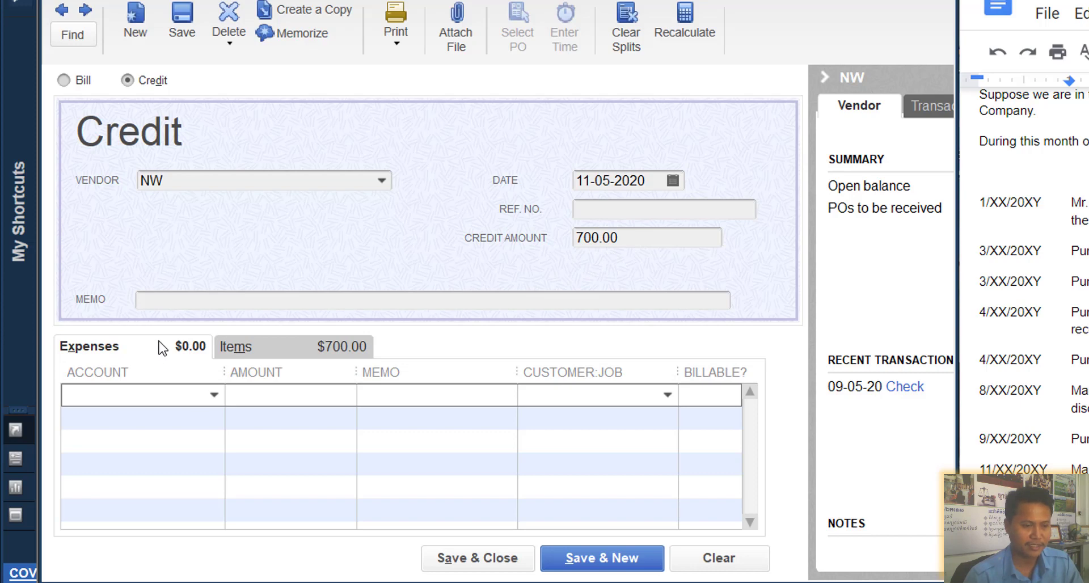
left_click(217, 397)
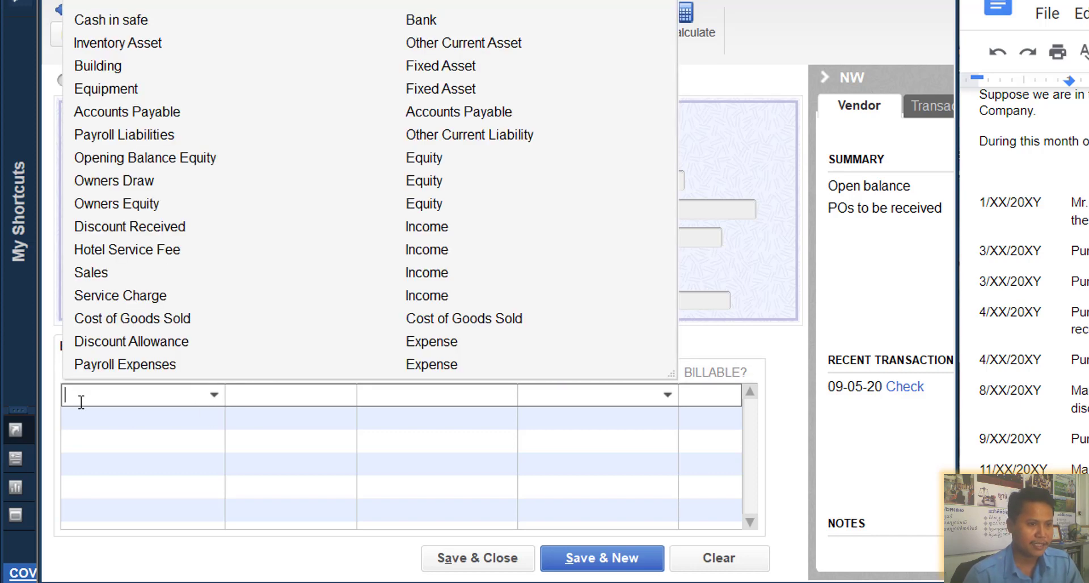
left_click(119, 20)
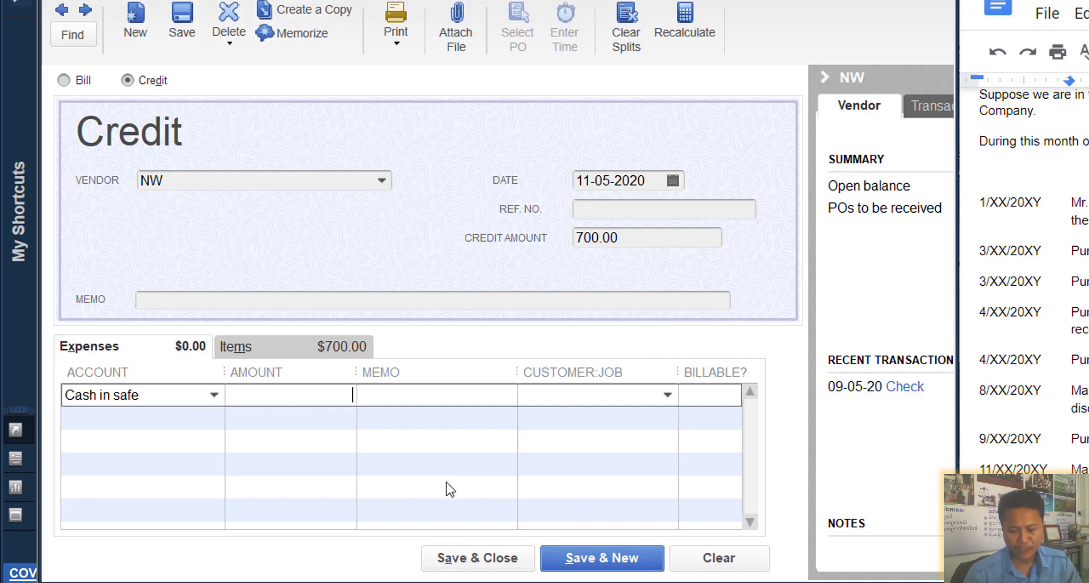
type("700")
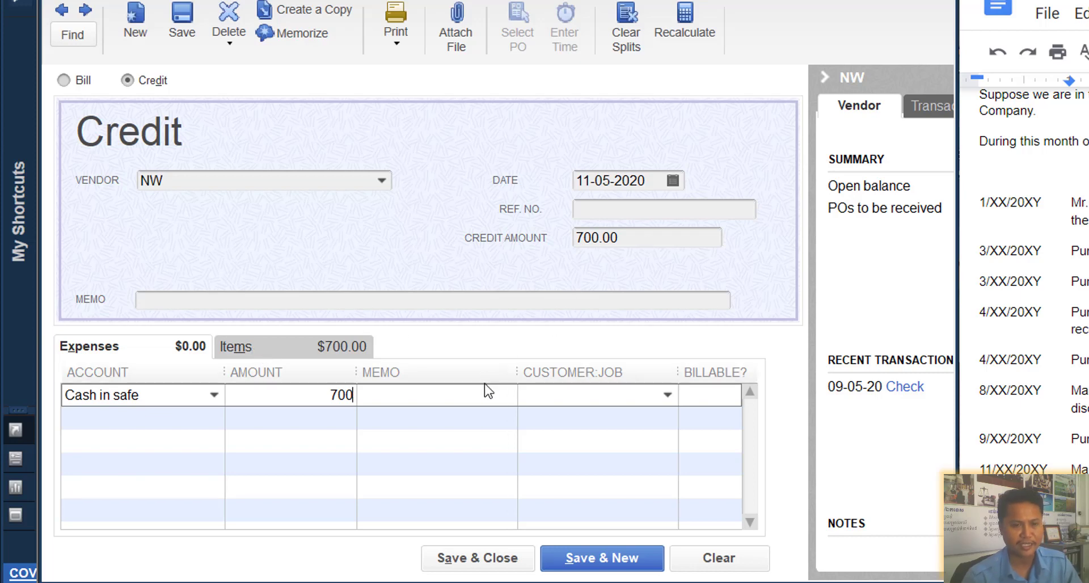
left_click(473, 400)
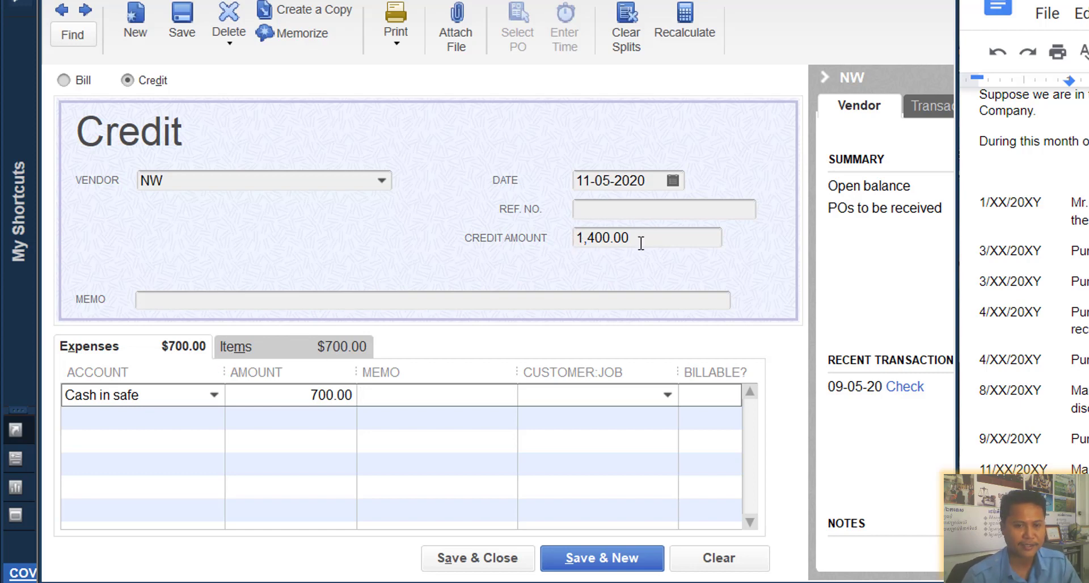
Set the Cash in safe expense amount to -700, and save and close the credit.
left_click(295, 397)
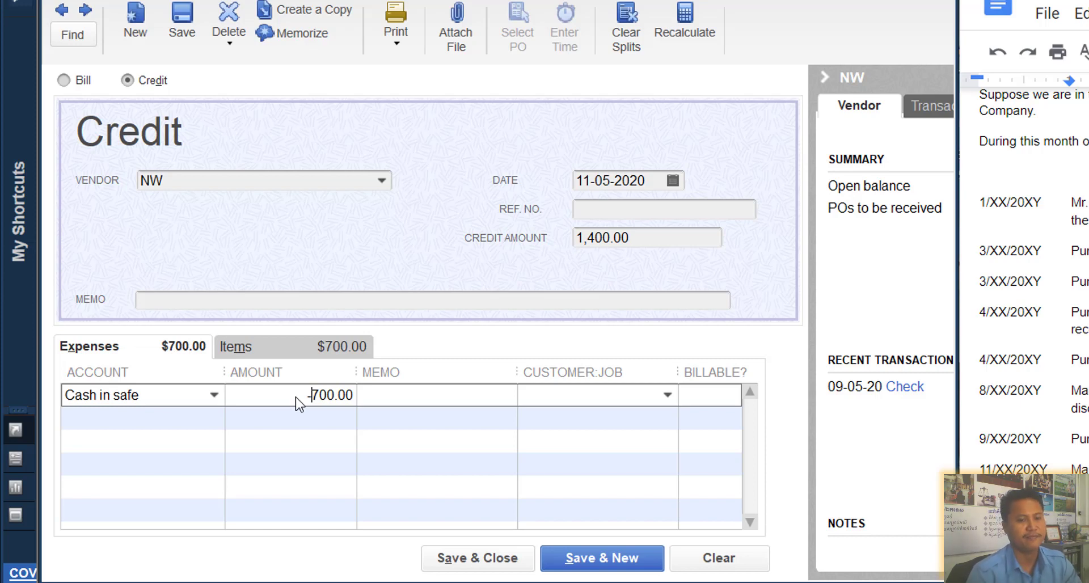
left_click(413, 401)
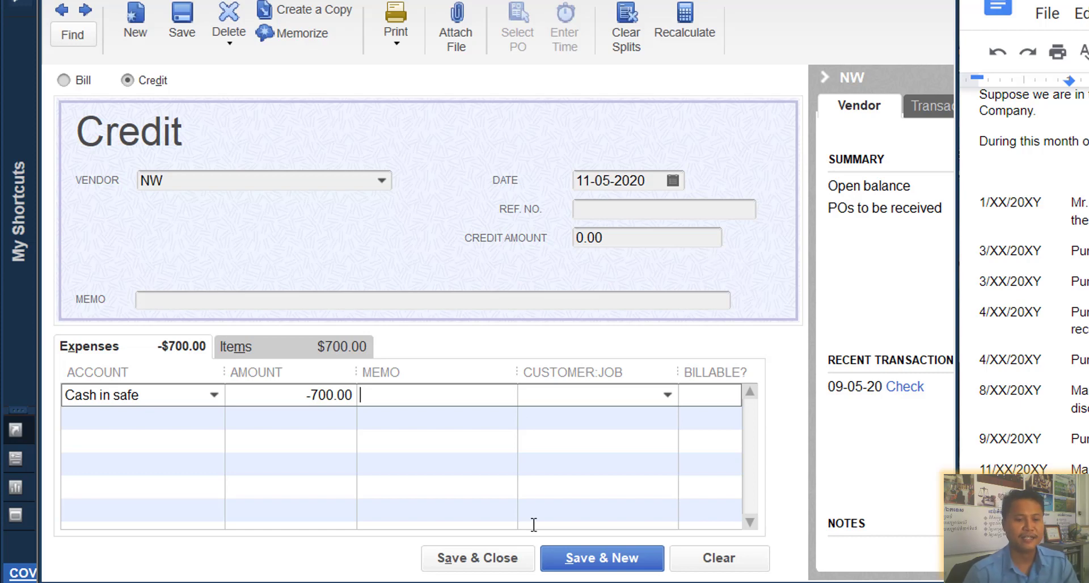
left_click(499, 559)
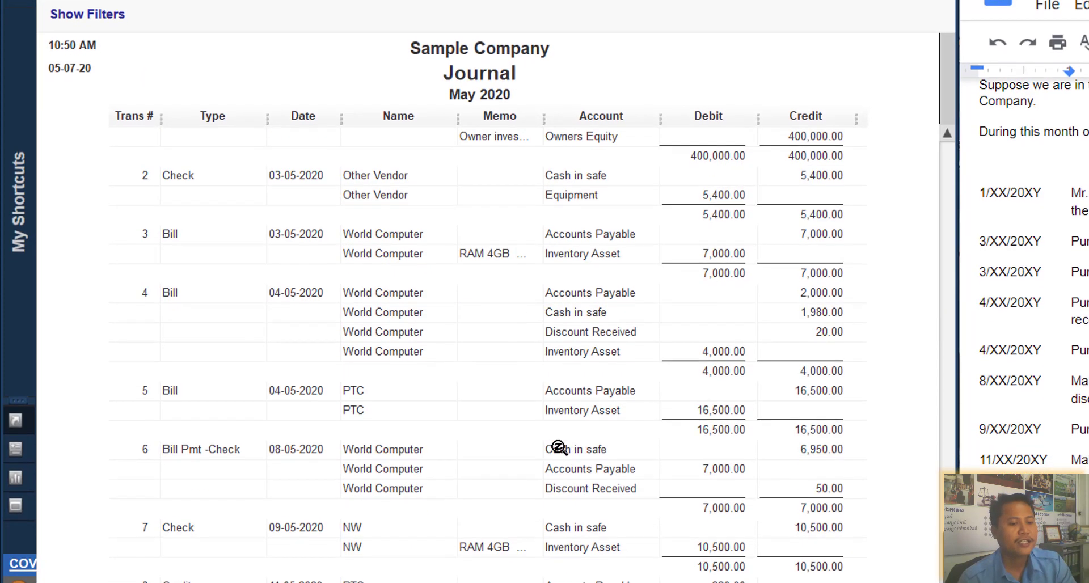